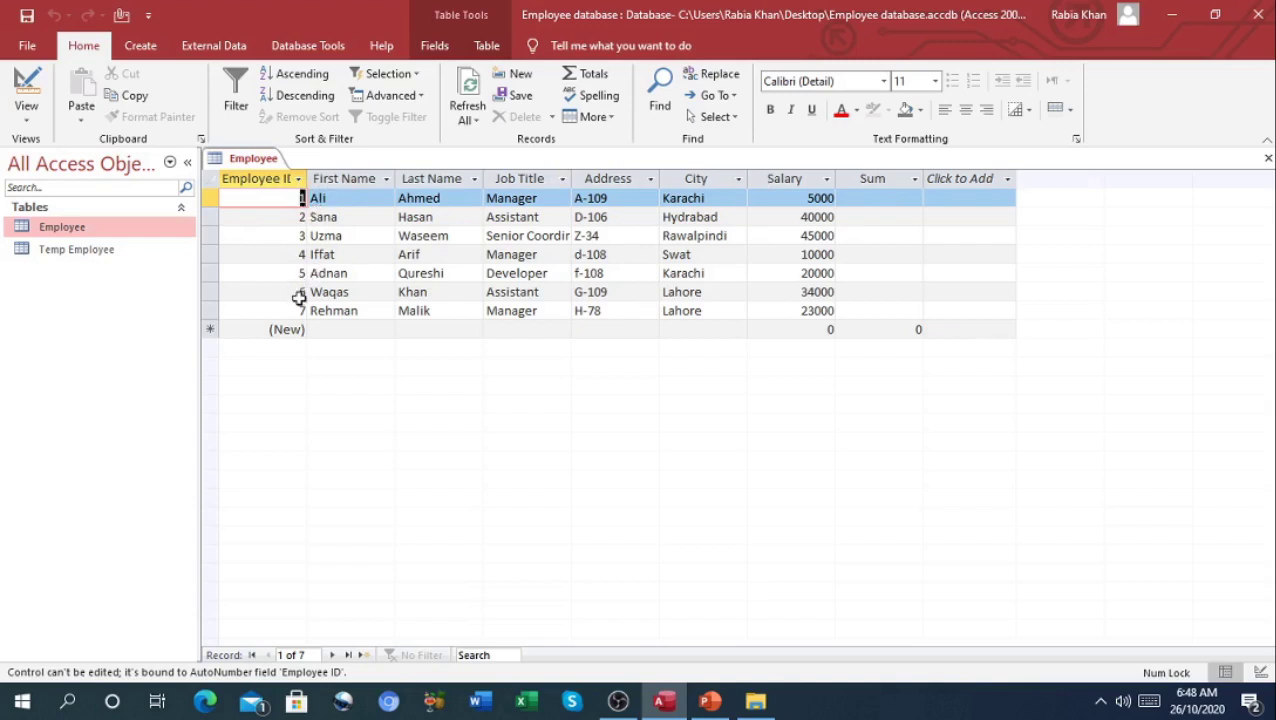
- Create a new query in design view based on the Employee table
{"action": "left_click", "coordinate": [142, 46]}
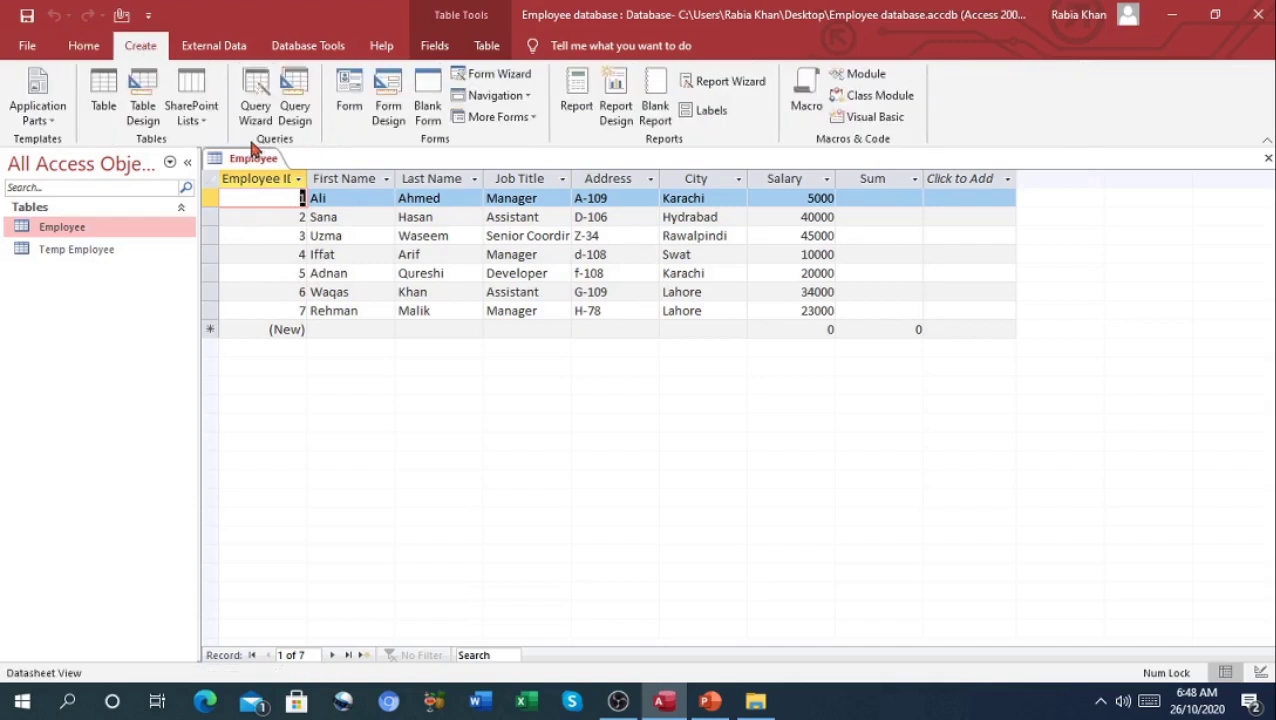
{"action": "left_click", "coordinate": [293, 112]}
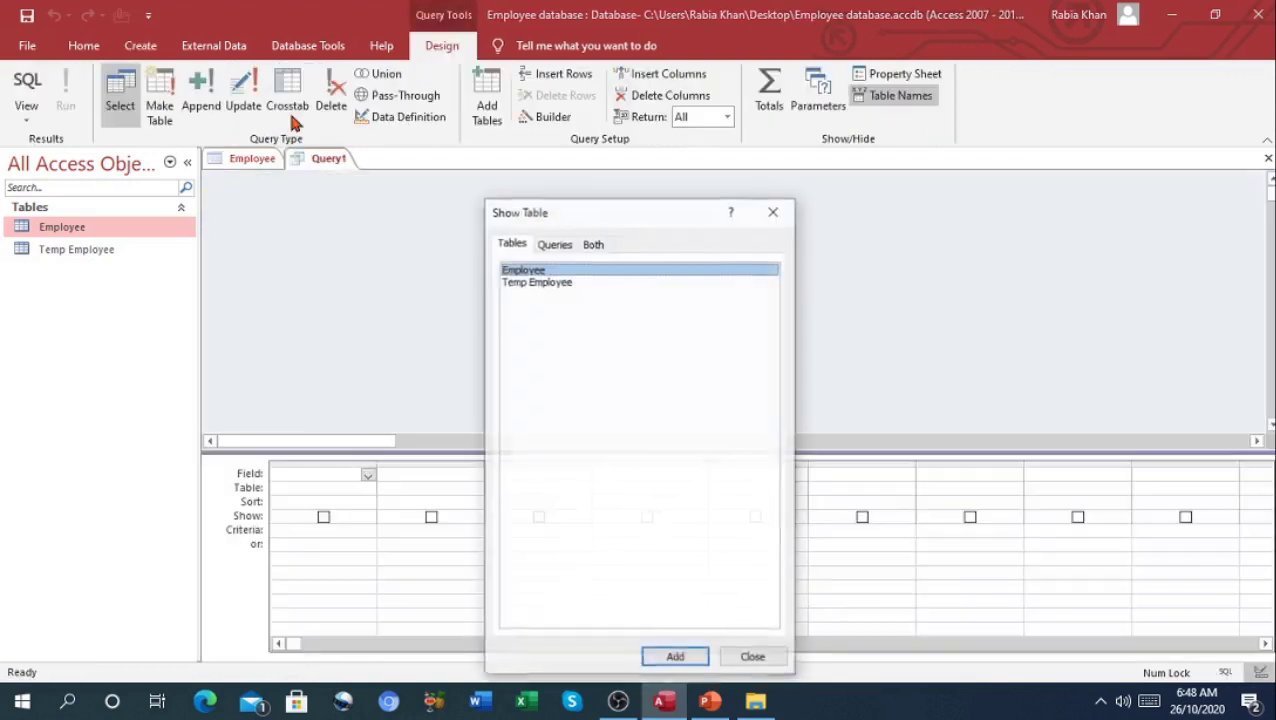
{"action": "left_click_drag", "start_coordinate": [562, 212], "coordinate": [626, 127]}
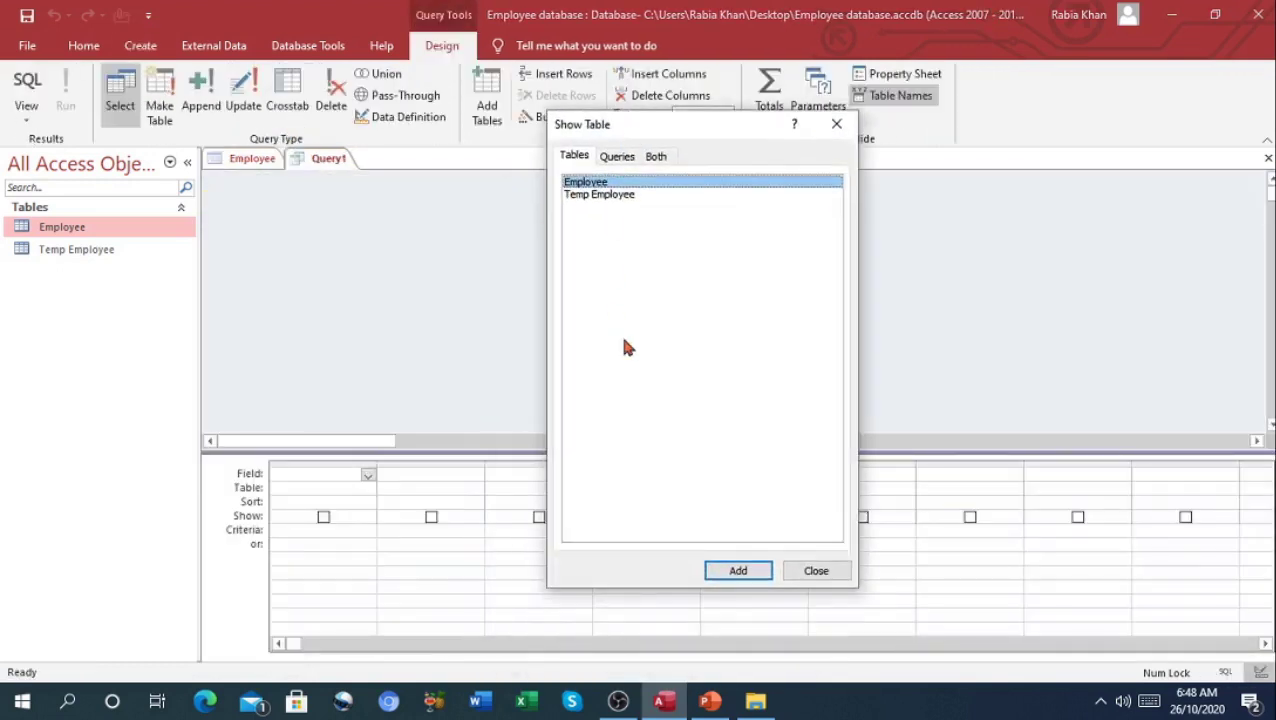
{"action": "left_click", "coordinate": [740, 571]}
{"action": "left_click", "coordinate": [808, 572]}
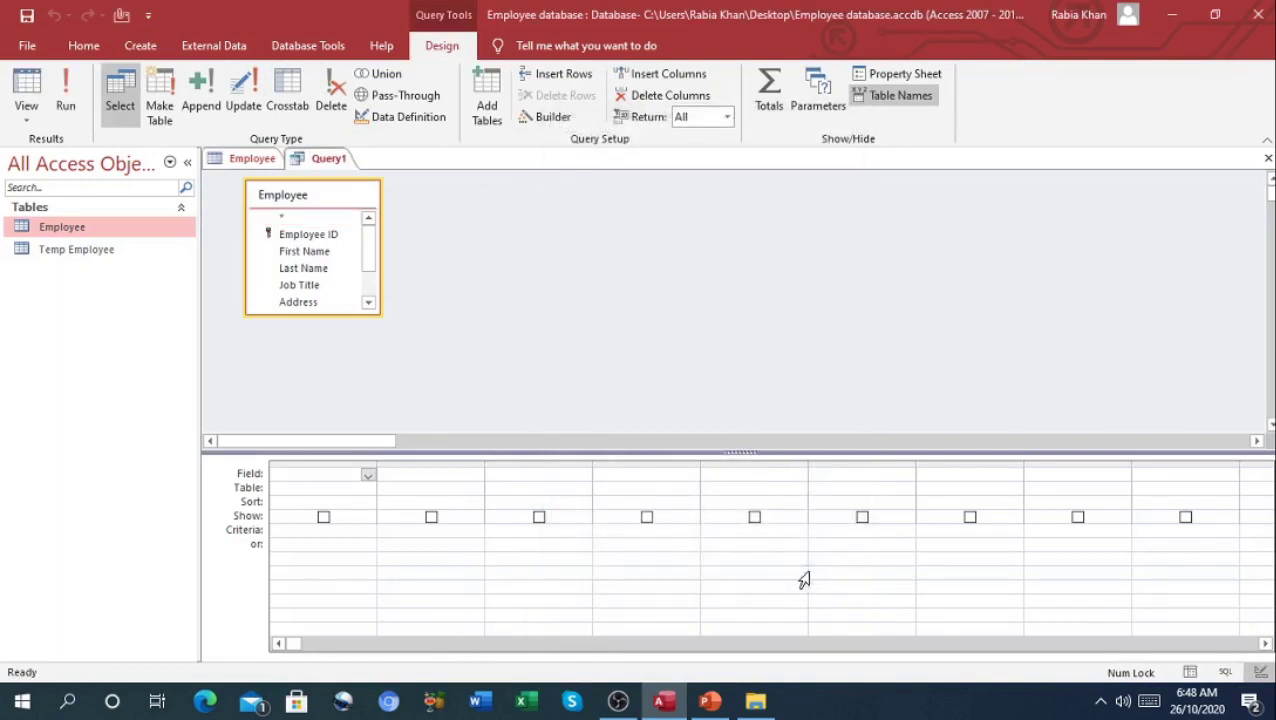
- Add the Employee ID, First Name, Last Name, Job Title, Address, City and Salary fields to the query grid
{"action": "double_click", "coordinate": [339, 241]}
{"action": "double_click", "coordinate": [309, 250]}
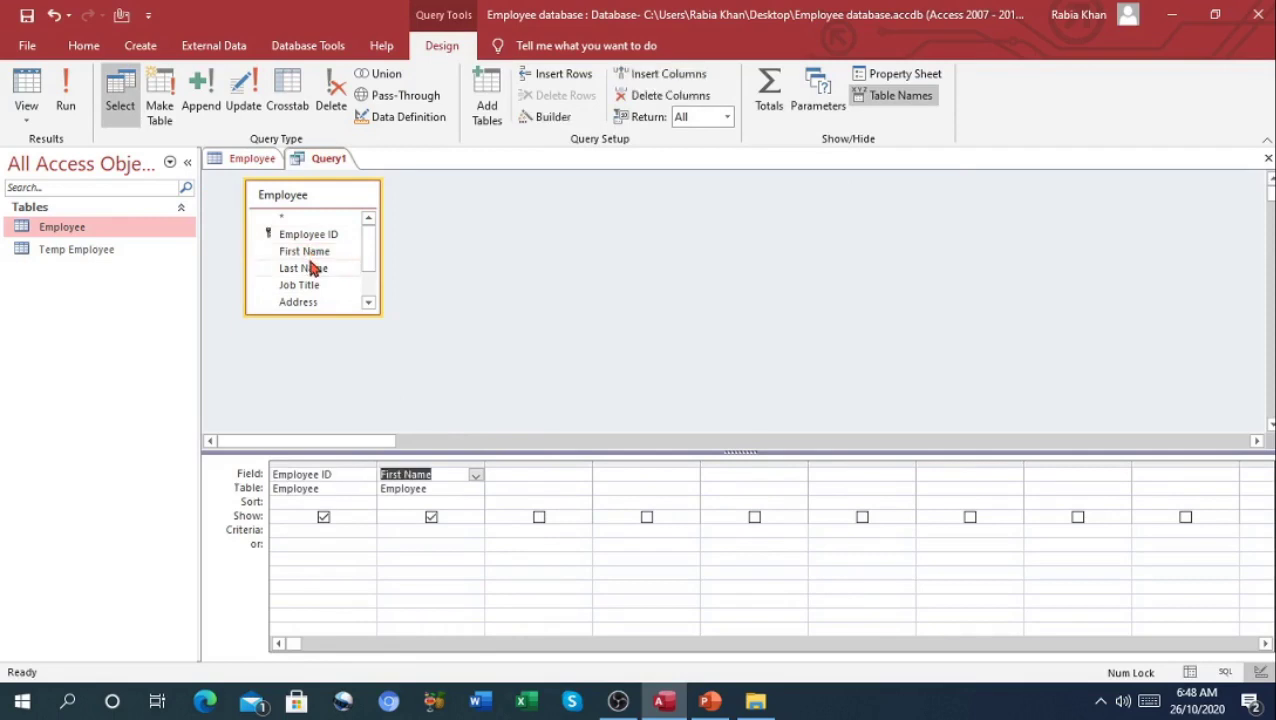
{"action": "double_click", "coordinate": [312, 269]}
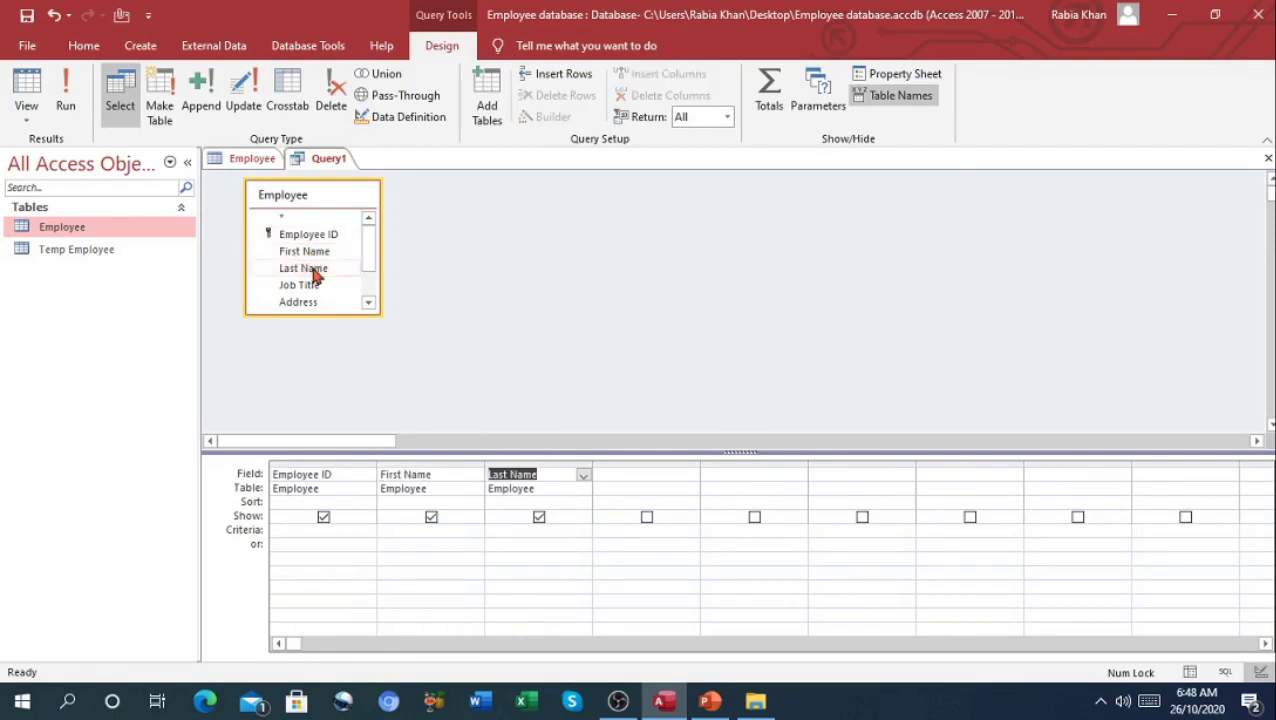
{"action": "left_click_drag", "start_coordinate": [367, 270], "coordinate": [367, 287]}
{"action": "left_click", "coordinate": [324, 238]}
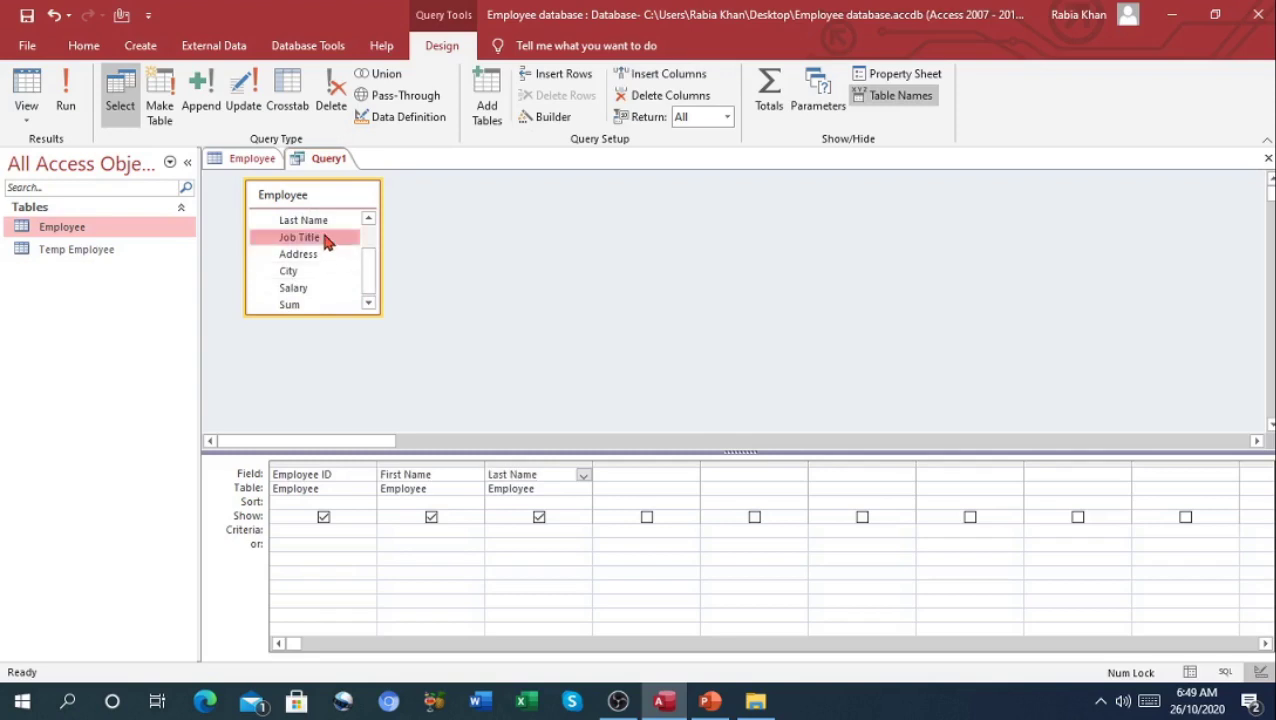
{"action": "double_click", "coordinate": [324, 238]}
{"action": "double_click", "coordinate": [318, 255]}
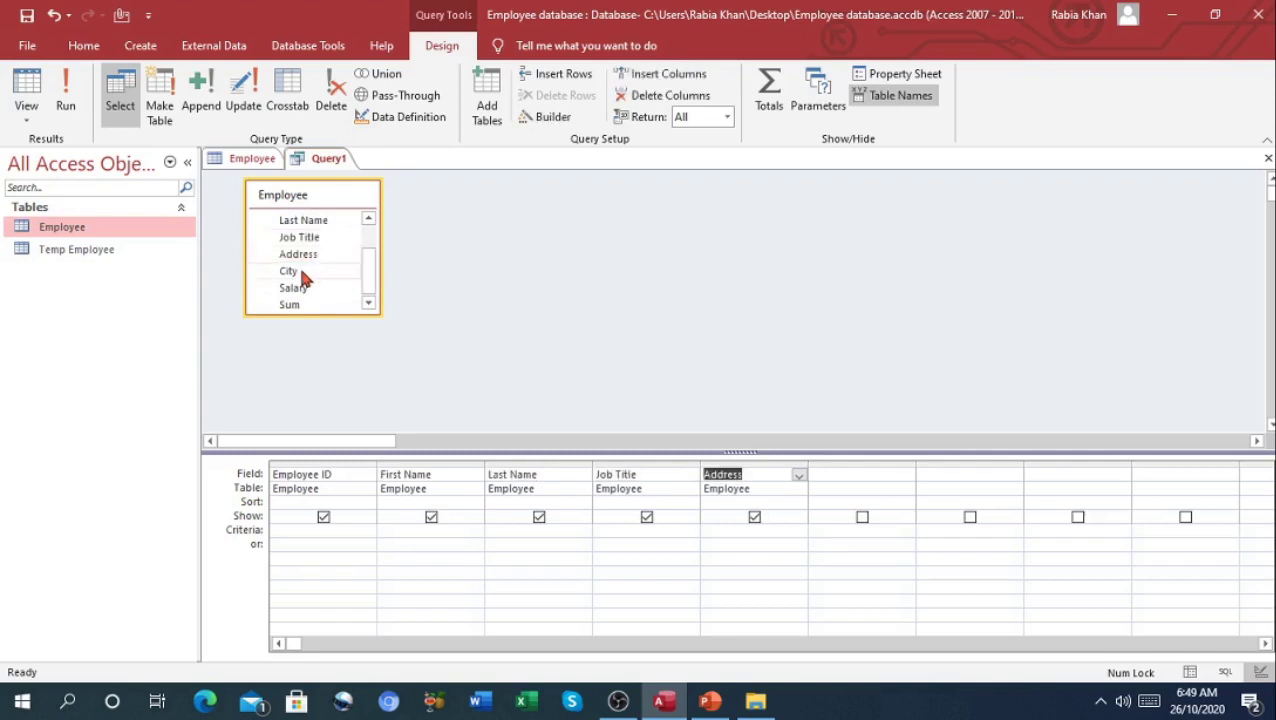
{"action": "double_click", "coordinate": [301, 270]}
{"action": "double_click", "coordinate": [303, 288]}
{"action": "left_click", "coordinate": [430, 330]}
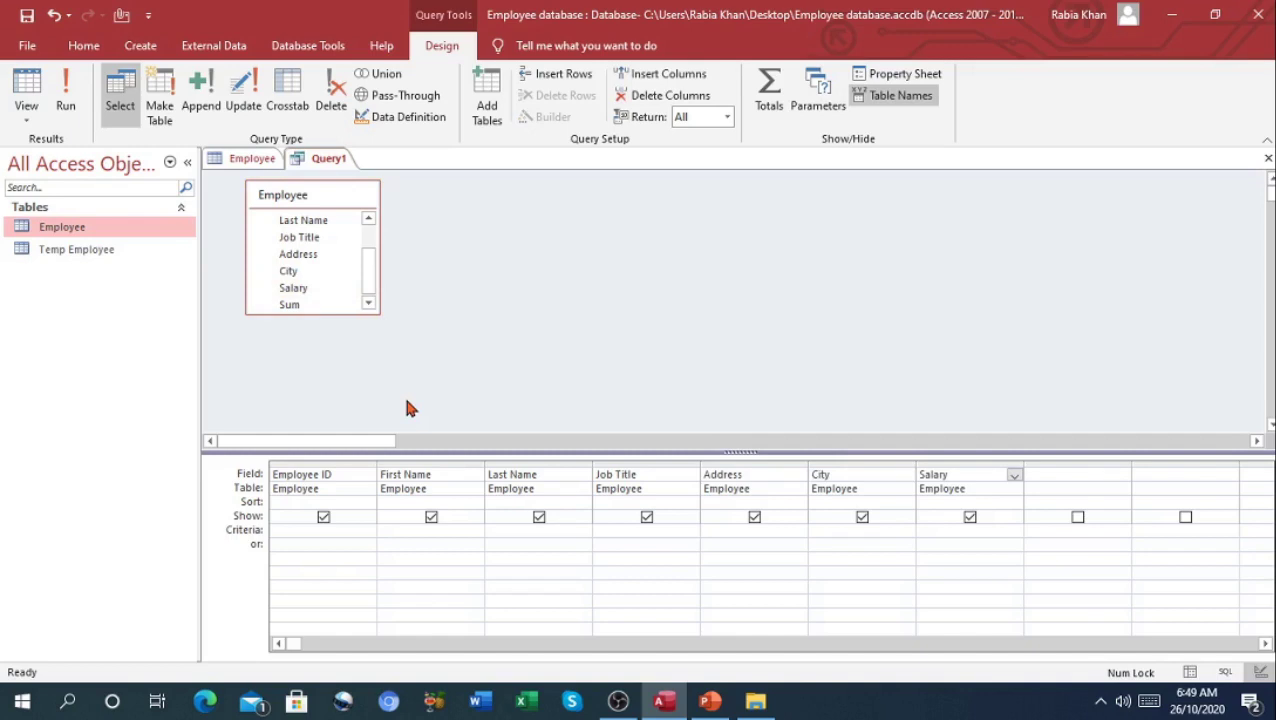
- Convert the query to a delete query and set the Employee ID criterion to 7
{"action": "left_click", "coordinate": [329, 108]}
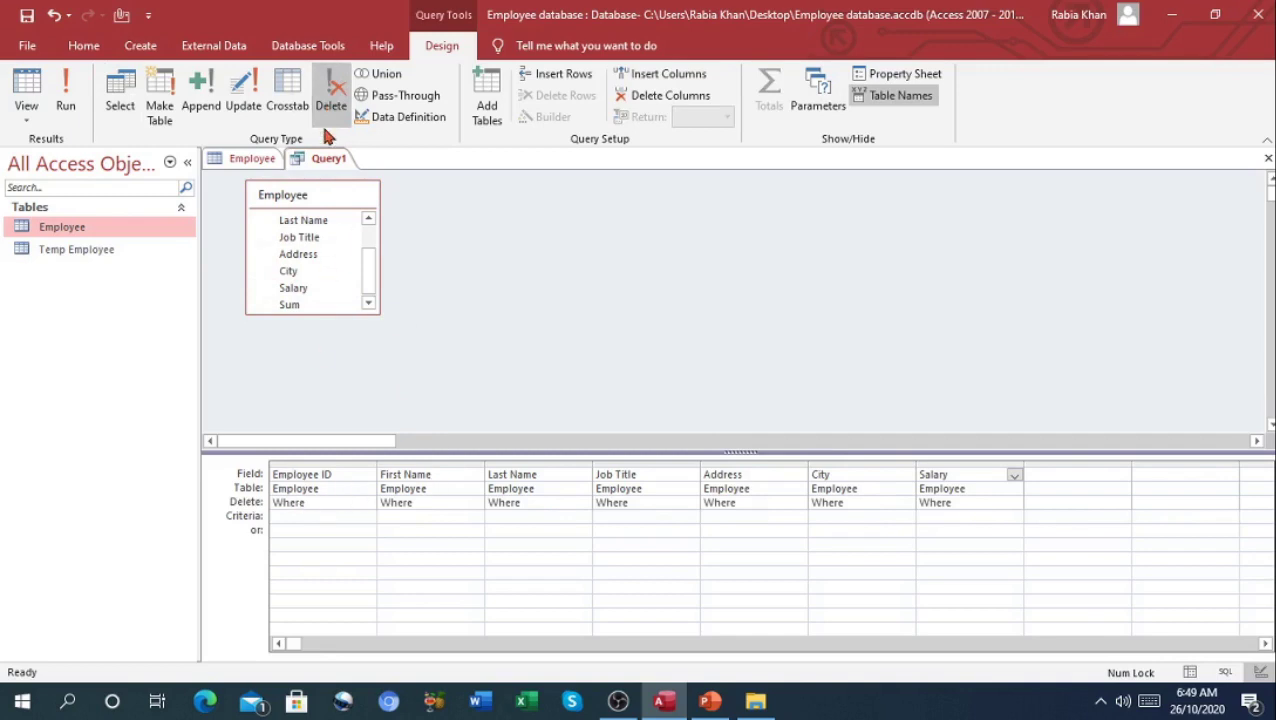
{"action": "left_click", "coordinate": [290, 515]}
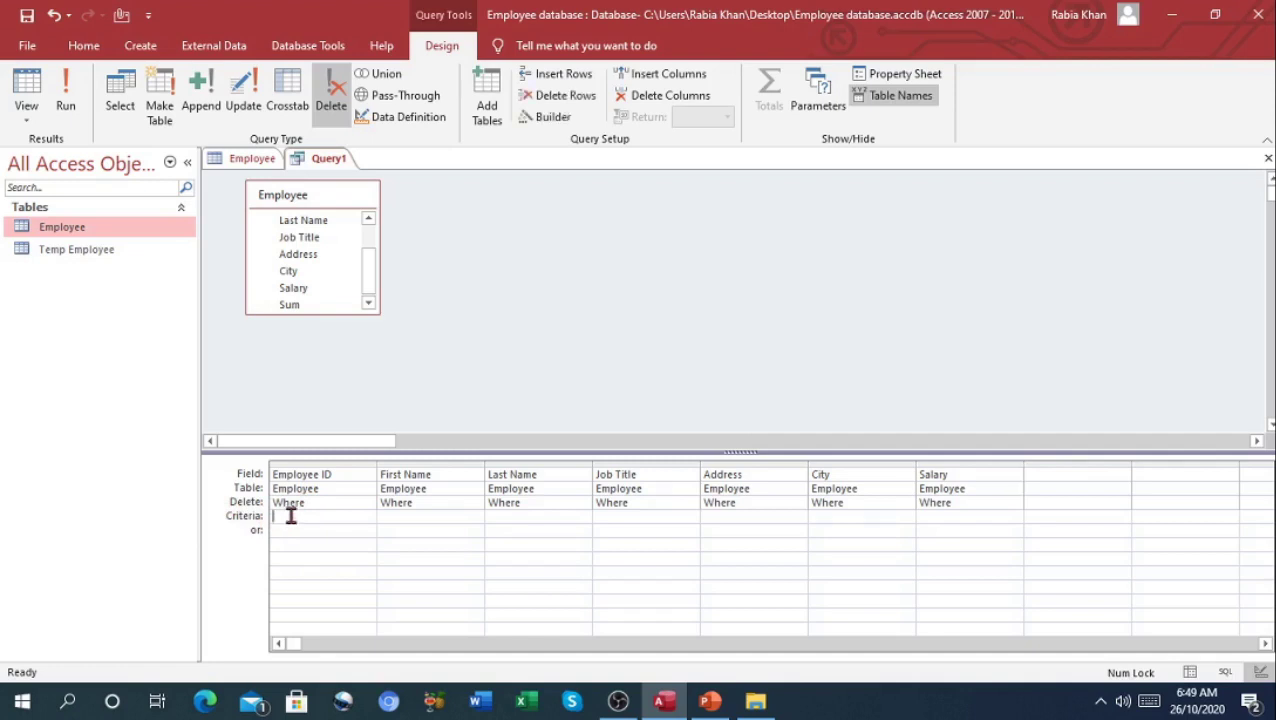
{"action": "type", "text": "7"}
- Run the delete query for Employee ID 7, accept the deletion, and show the Employee table
{"action": "left_click", "coordinate": [66, 95]}
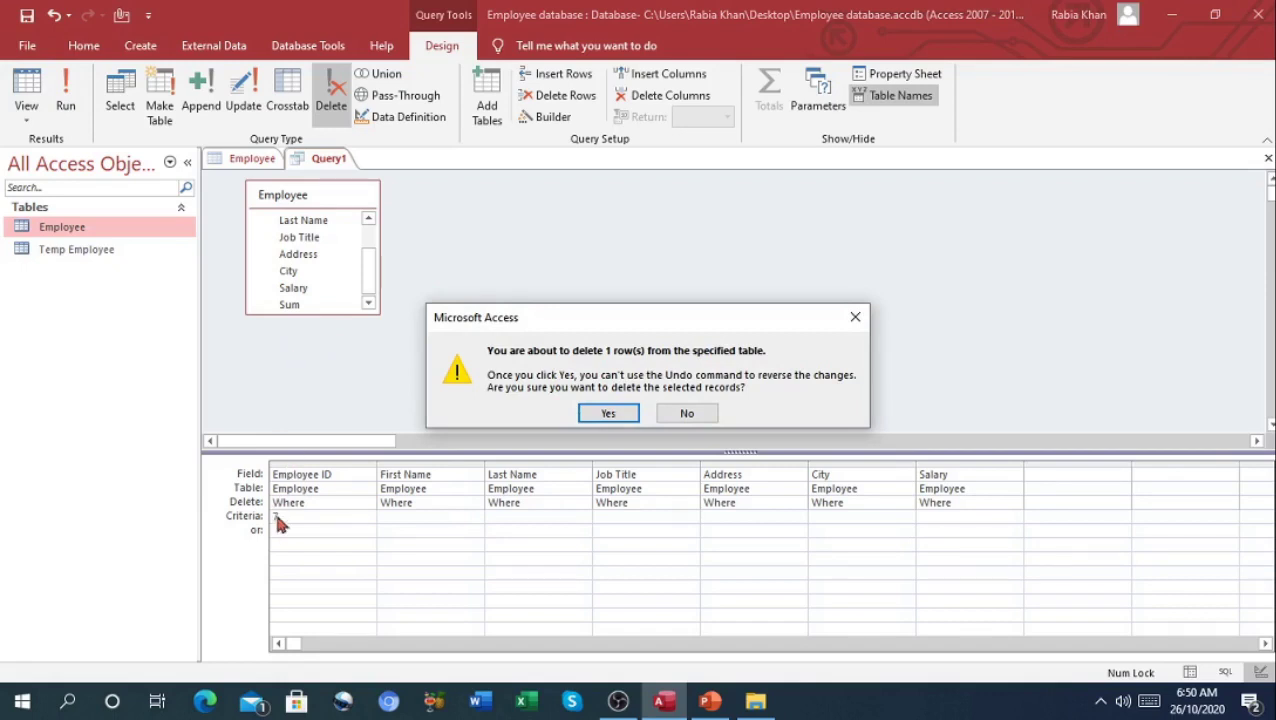
{"action": "left_click", "coordinate": [609, 414]}
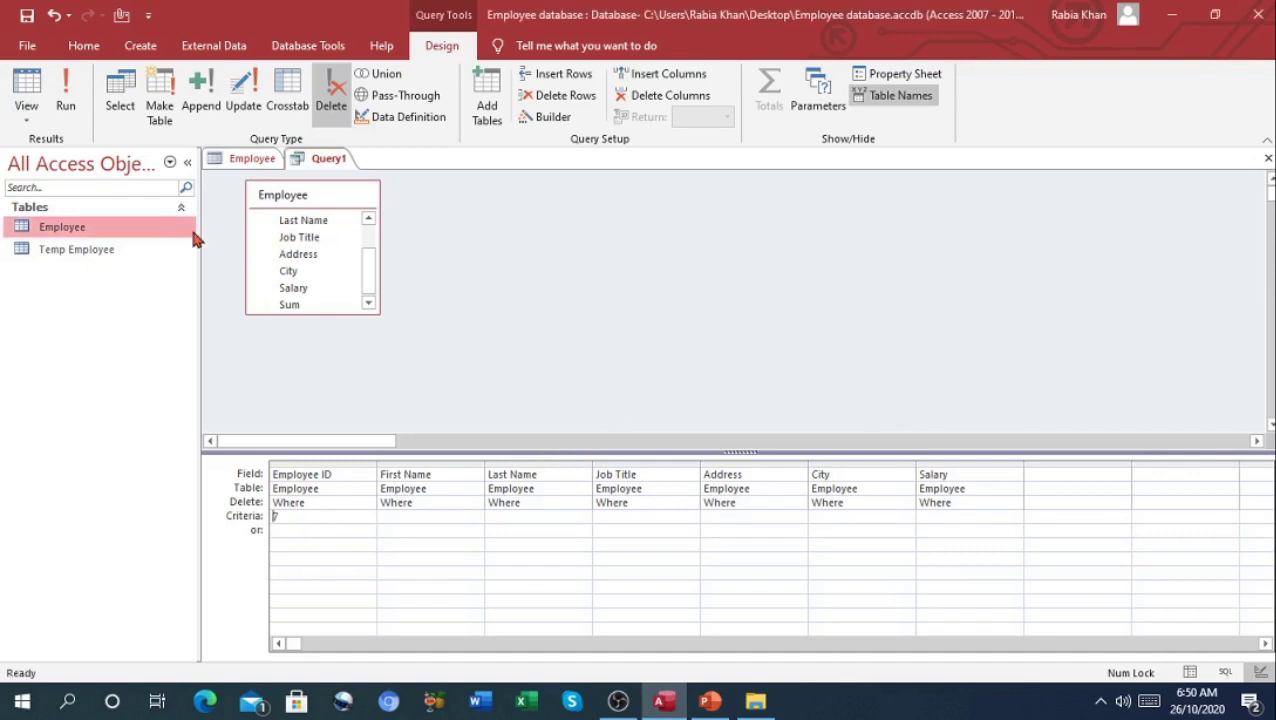
{"action": "double_click", "coordinate": [124, 233]}
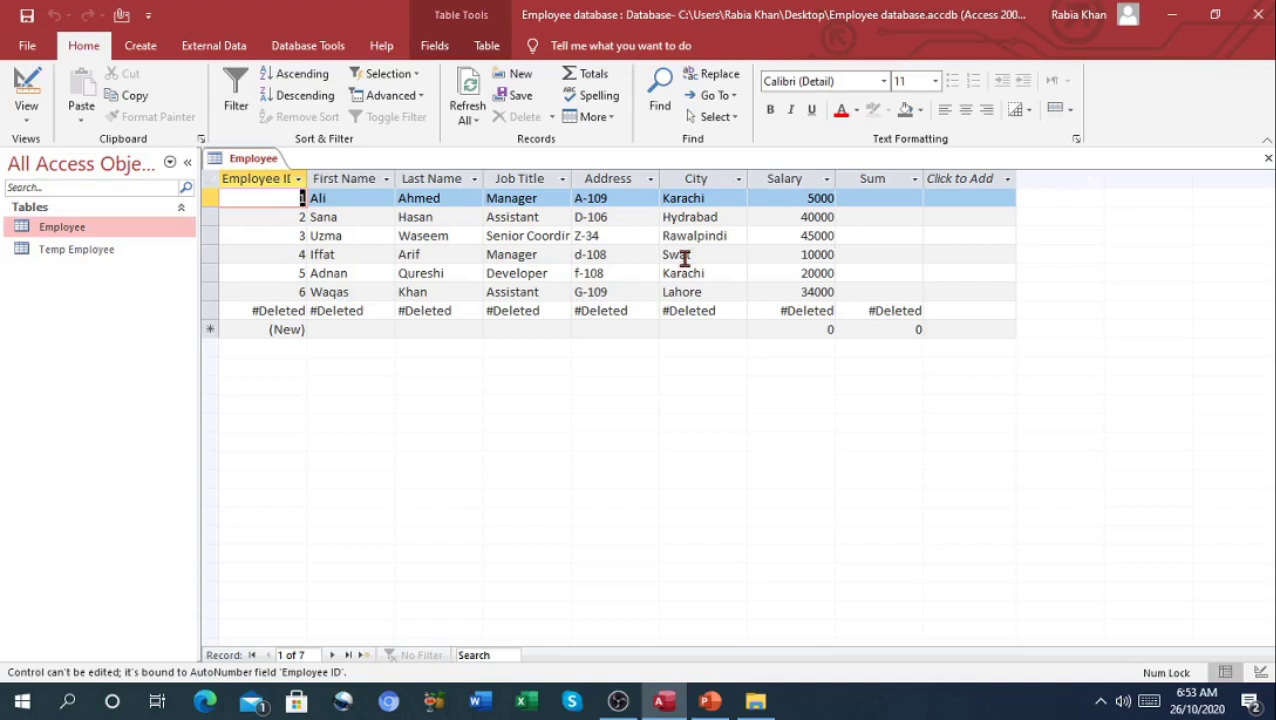
- Start another query in design view with the Employee table as its source
{"action": "left_click", "coordinate": [143, 50]}
{"action": "left_click", "coordinate": [294, 108]}
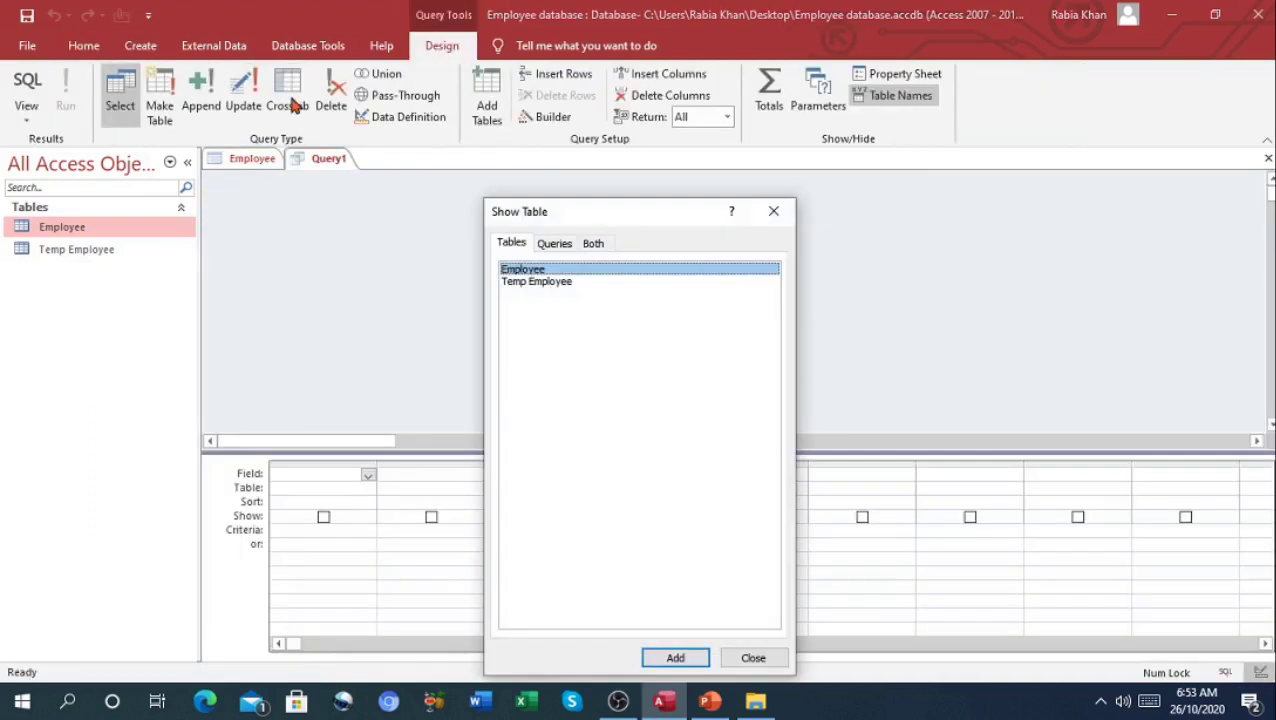
{"action": "left_click", "coordinate": [674, 660]}
{"action": "left_click", "coordinate": [757, 664]}
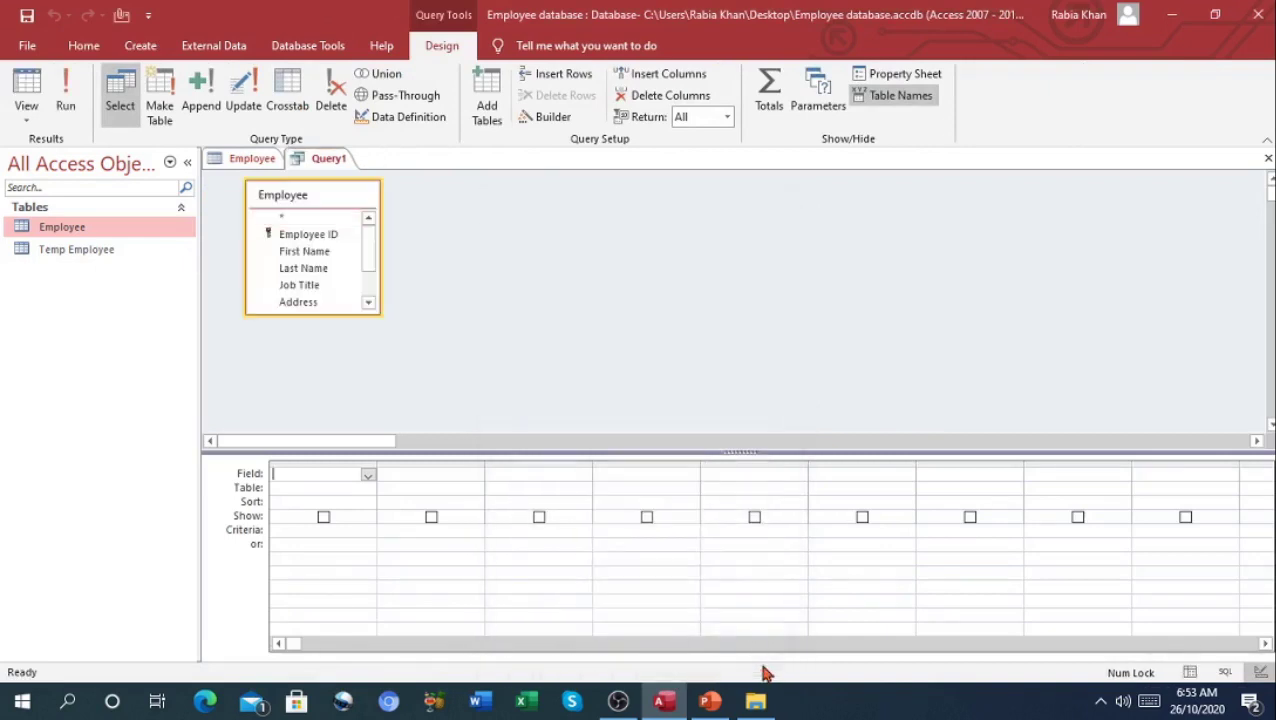
- Fill the new query's grid with Employee ID, First Name, Last Name, Job Title, Address, City, Address again, and Salary
{"action": "double_click", "coordinate": [327, 236]}
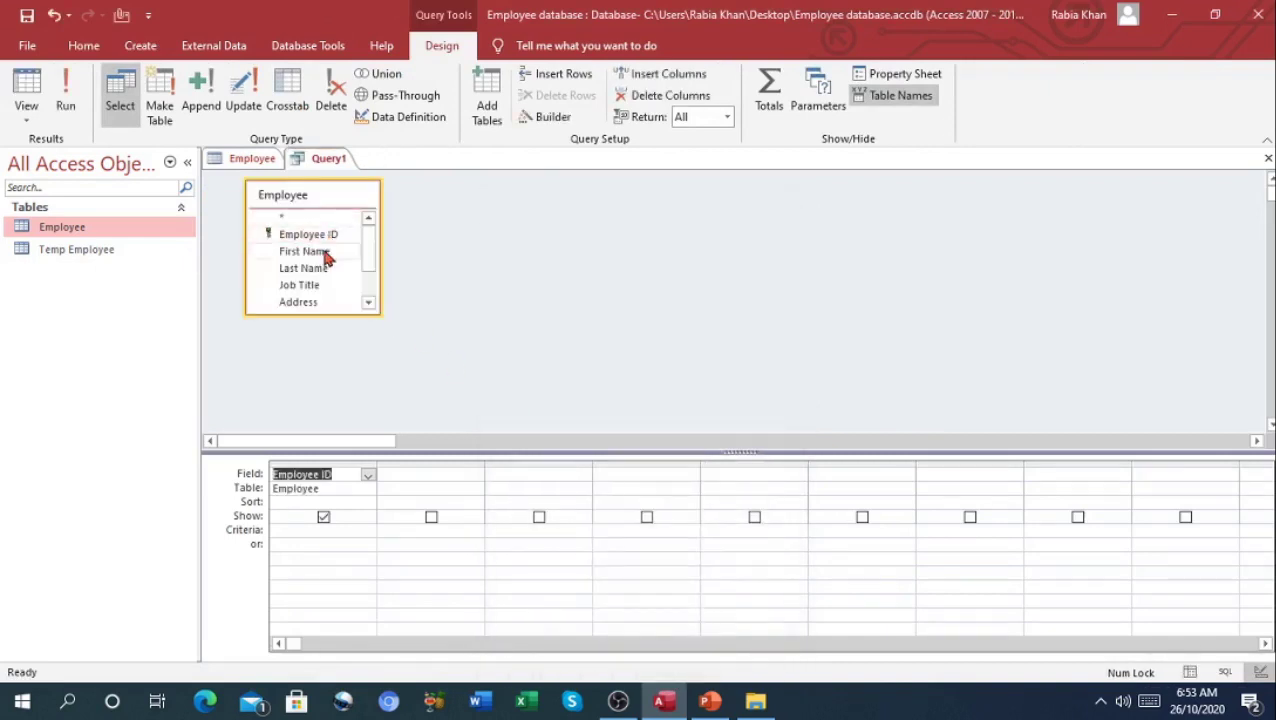
{"action": "double_click", "coordinate": [321, 254]}
{"action": "double_click", "coordinate": [321, 269]}
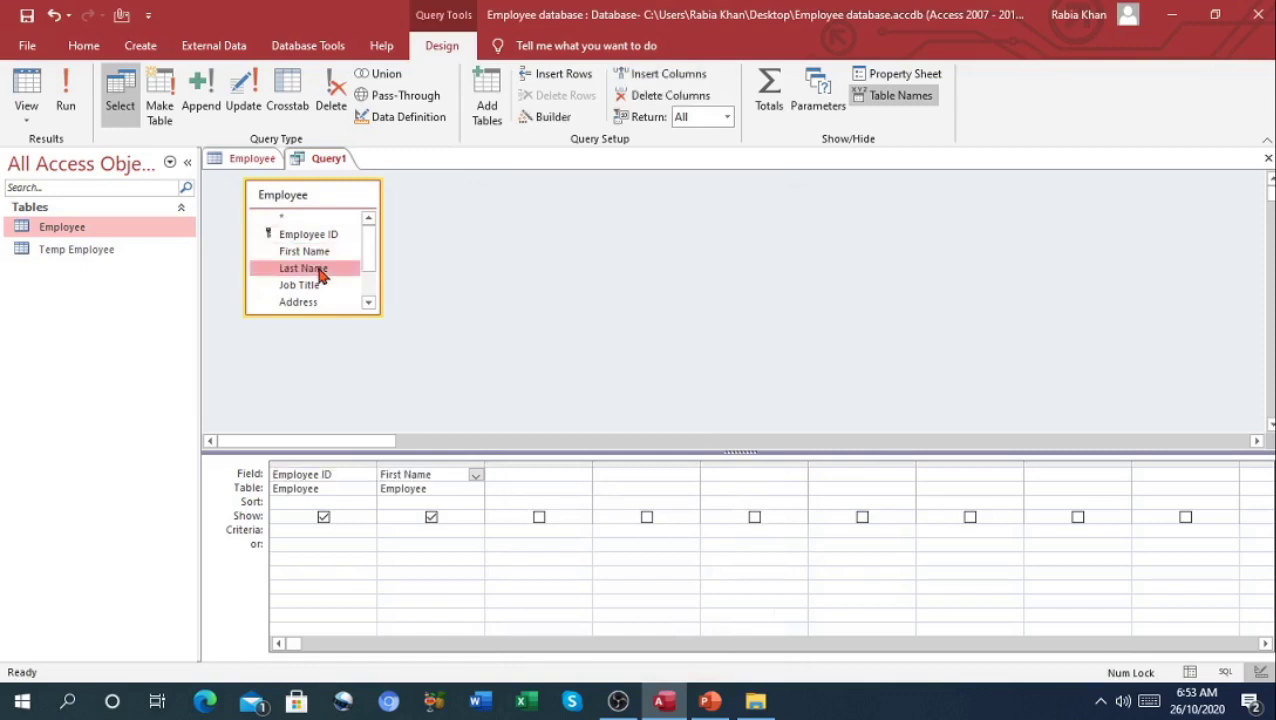
{"action": "double_click", "coordinate": [320, 287]}
{"action": "double_click", "coordinate": [320, 302]}
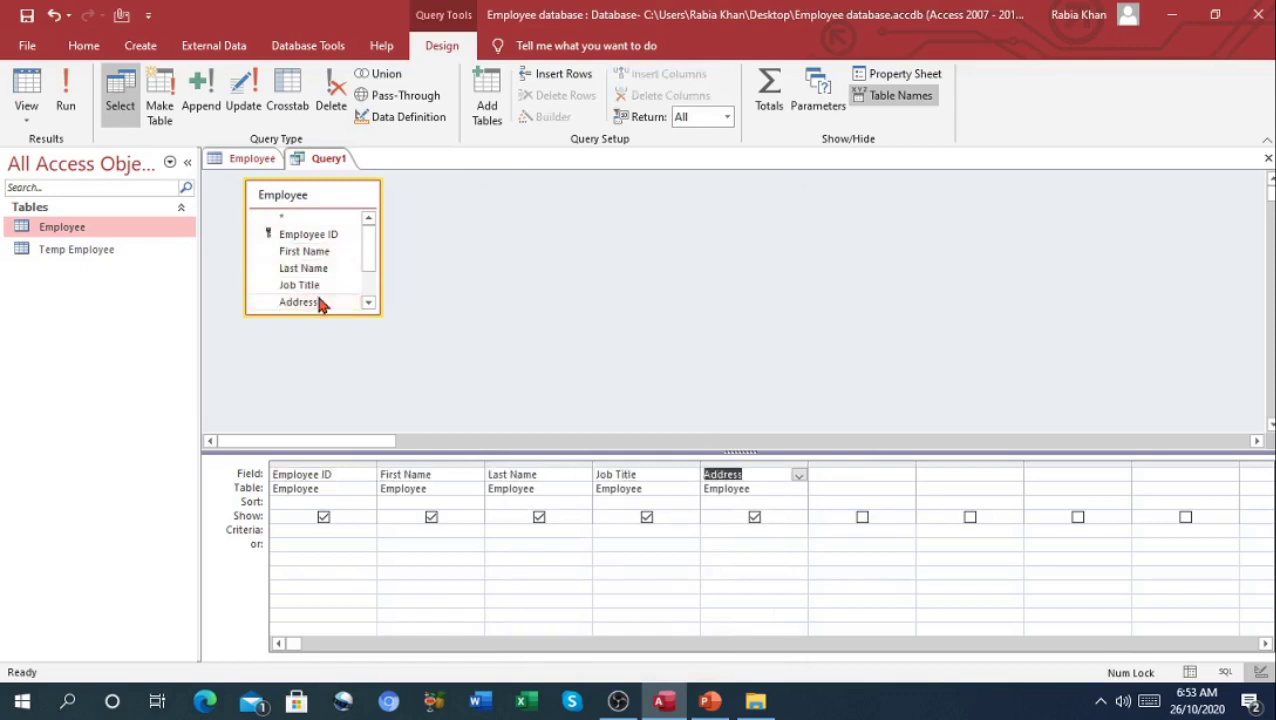
{"action": "scroll", "coordinate": [372, 297], "scroll_direction": "down", "scroll_amount": 1}
{"action": "double_click", "coordinate": [355, 270]}
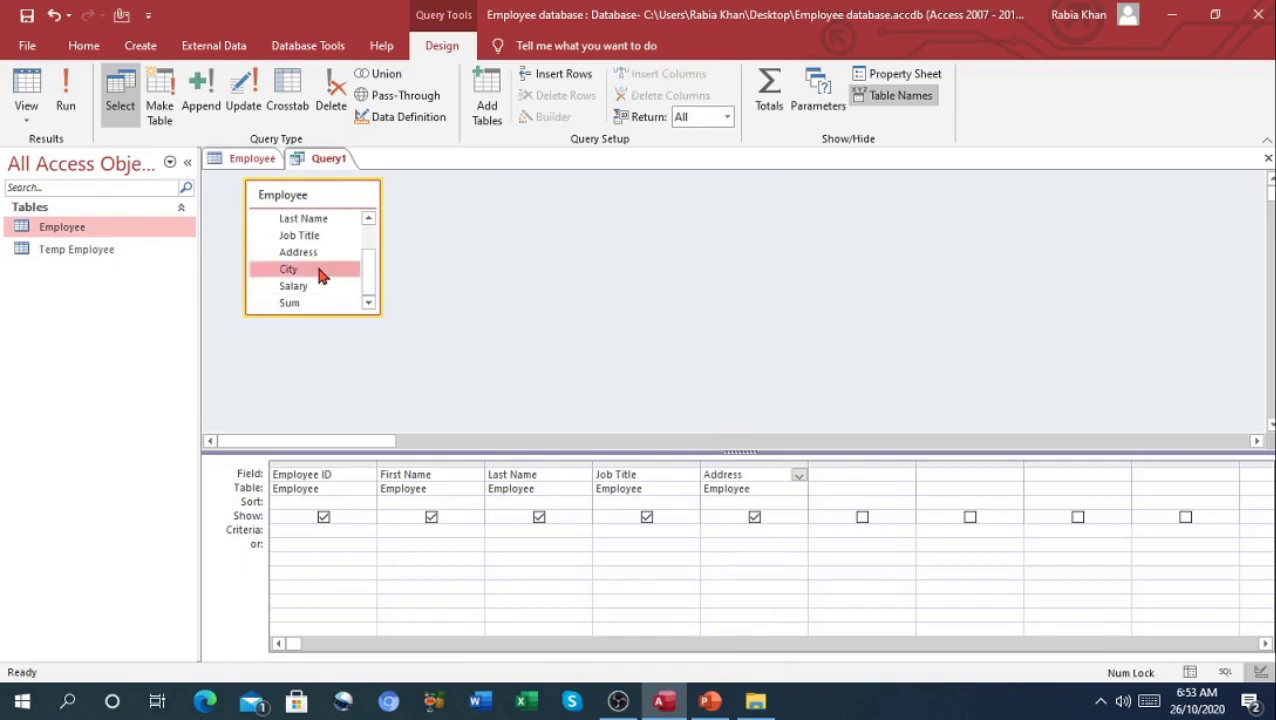
{"action": "double_click", "coordinate": [312, 253]}
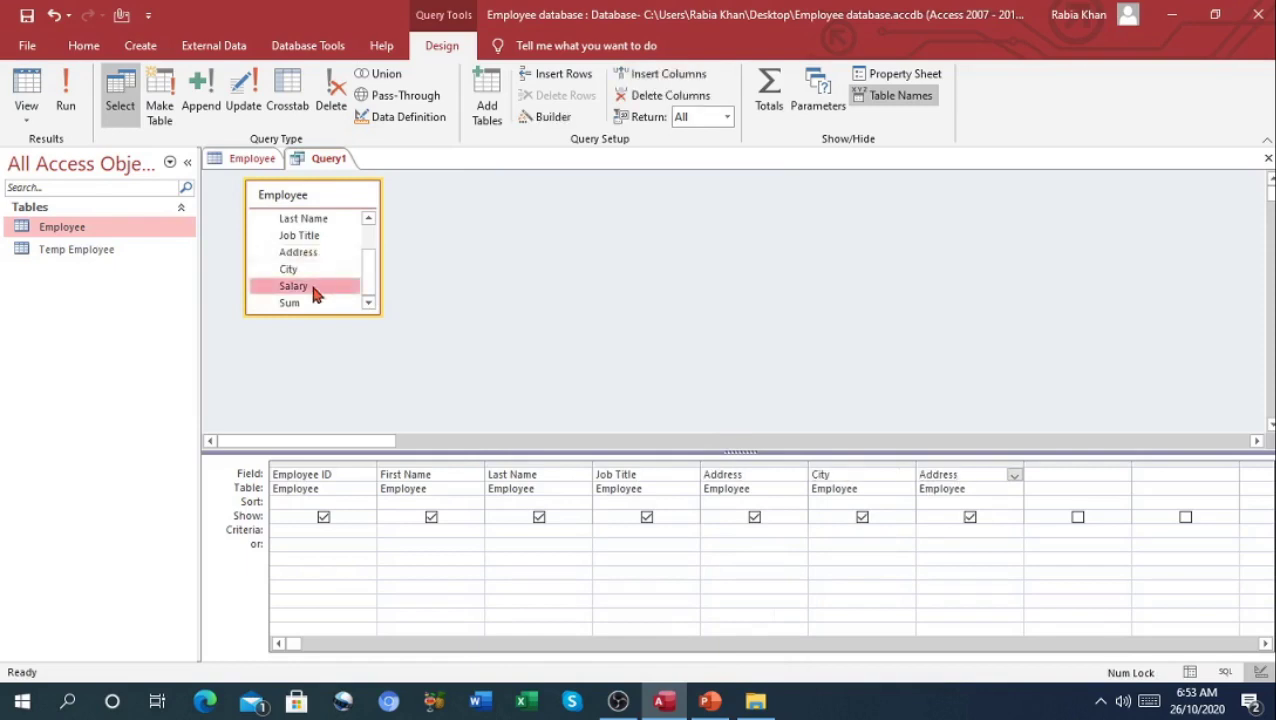
{"action": "double_click", "coordinate": [313, 286]}
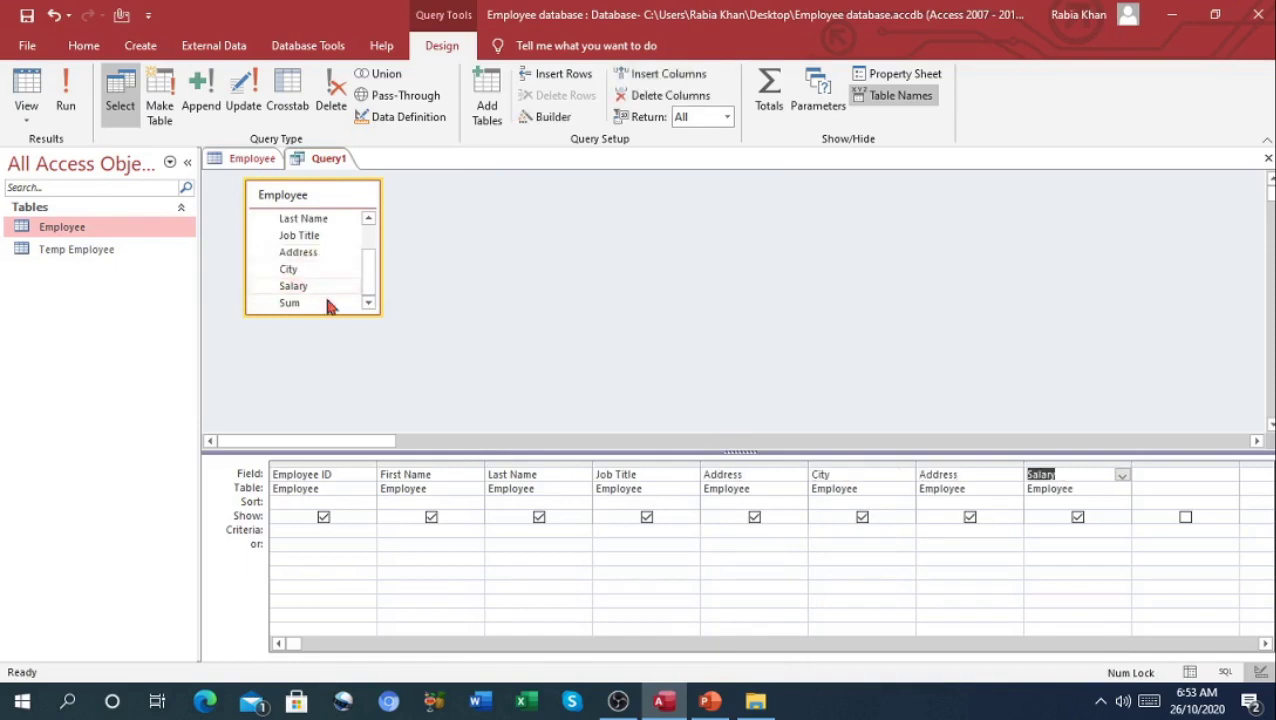
- Make it a delete query whose City criteria are "Karachi" or "Lahore"
{"action": "left_click", "coordinate": [333, 105]}
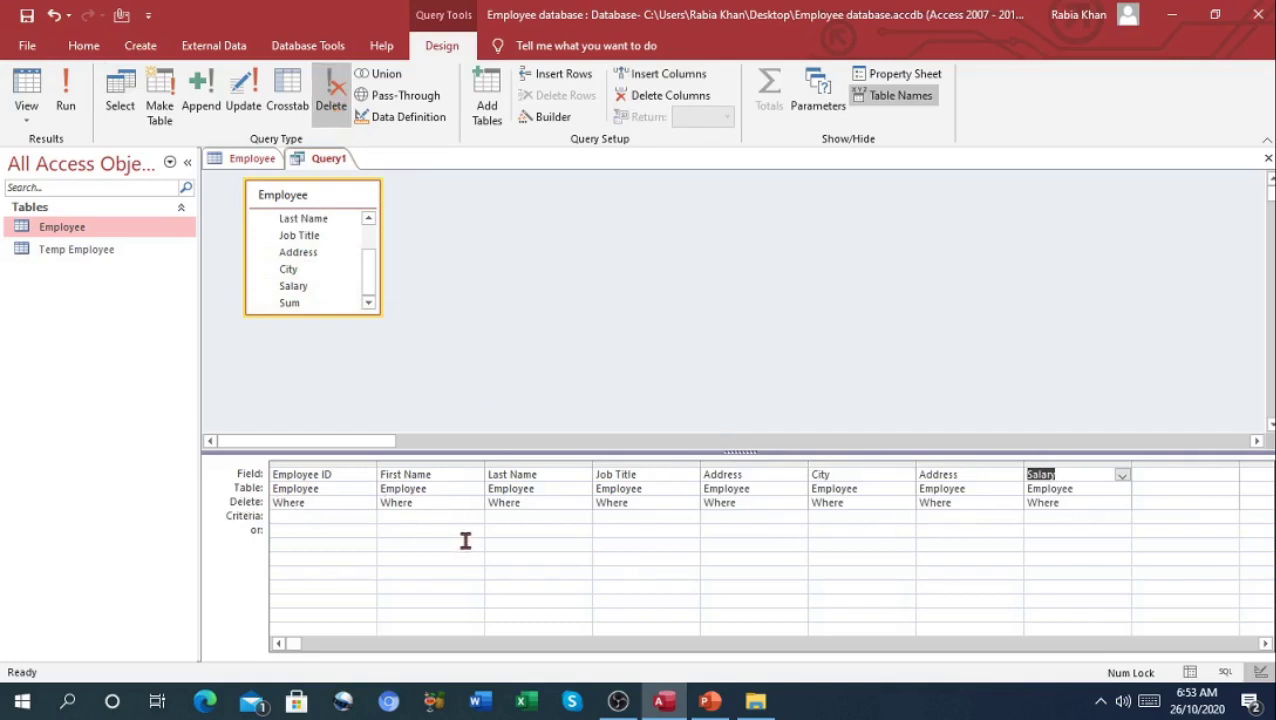
{"action": "left_click", "coordinate": [830, 517]}
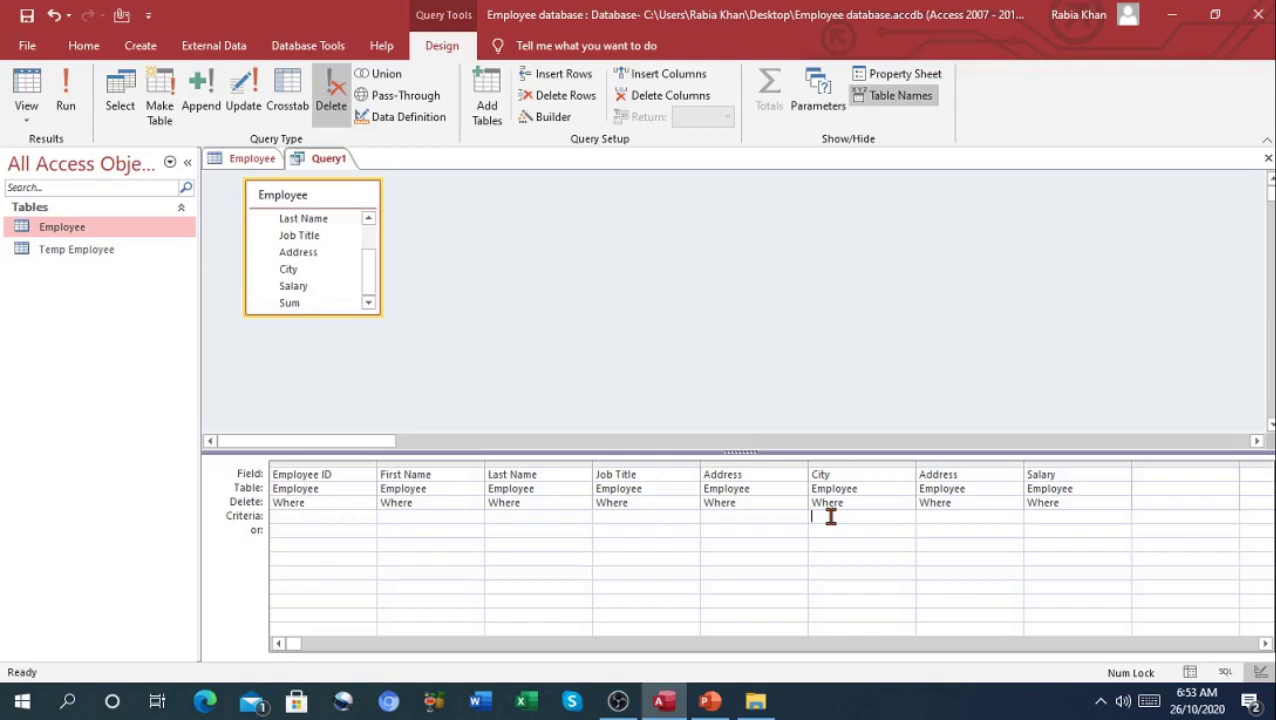
{"action": "type", "text": "\"Karachi\""}
{"action": "left_click", "coordinate": [838, 531]}
{"action": "type", "text": "\""}
{"action": "key", "text": "Caps_Lock"}
{"action": "type", "text": "LHORE"}
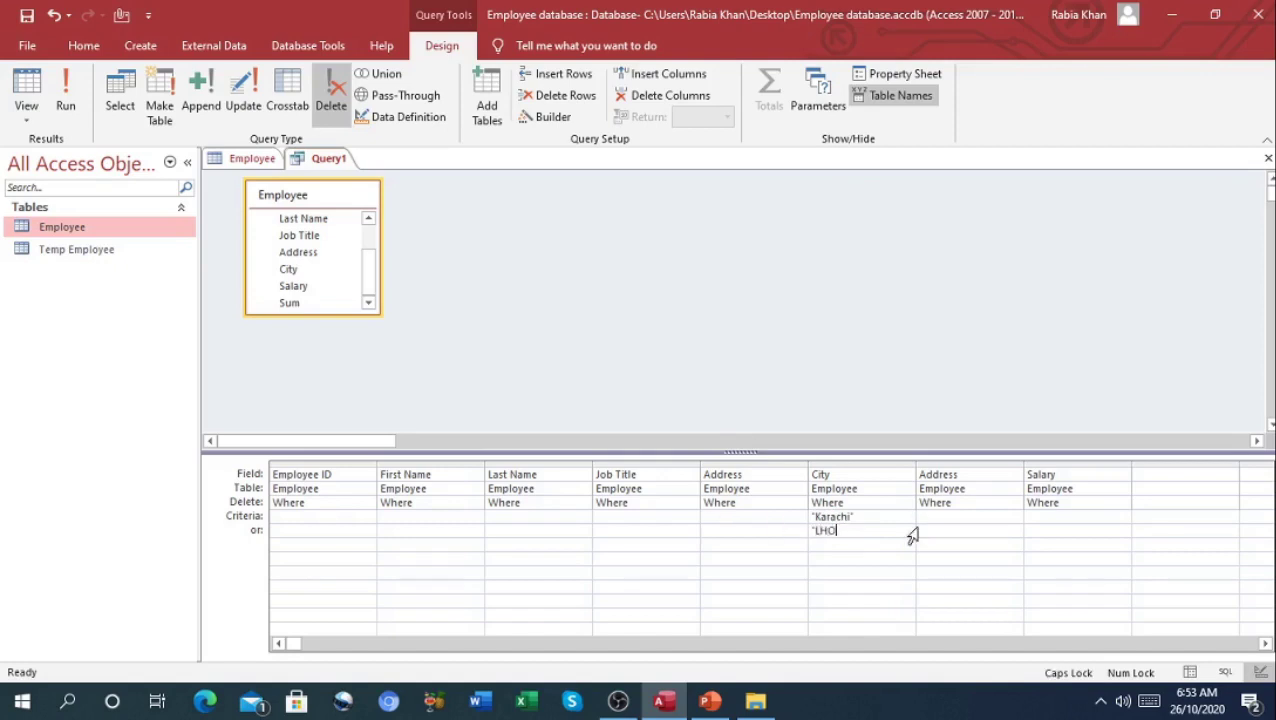
{"action": "key", "text": "Caps_Lock"}
{"action": "key", "text": "BackSpace"}
{"action": "key", "text": "BackSpace"}
{"action": "key", "text": "BackSpace"}
{"action": "key", "text": "BackSpace"}
{"action": "type", "text": "ahore\""}
- Run the City-based delete query, accept the deletion, and switch to the Employee table to check its records
{"action": "left_click", "coordinate": [66, 100]}
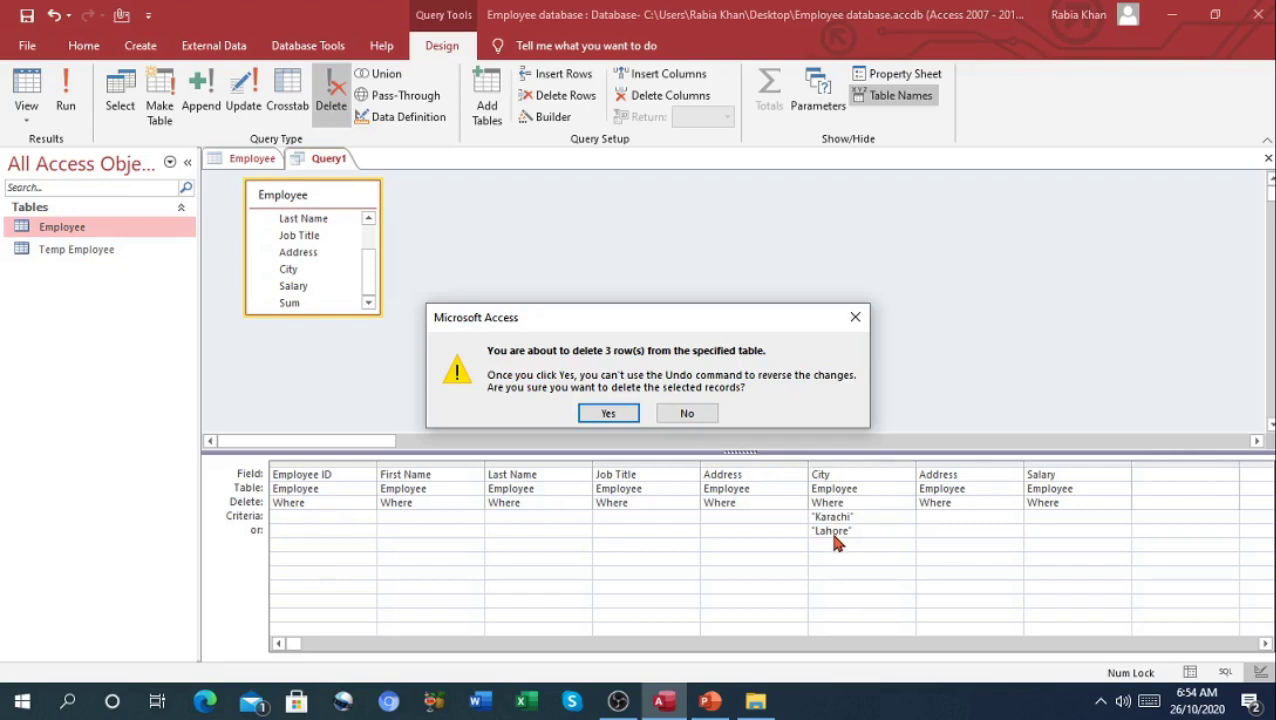
{"action": "left_click", "coordinate": [610, 415]}
{"action": "left_click", "coordinate": [258, 160]}
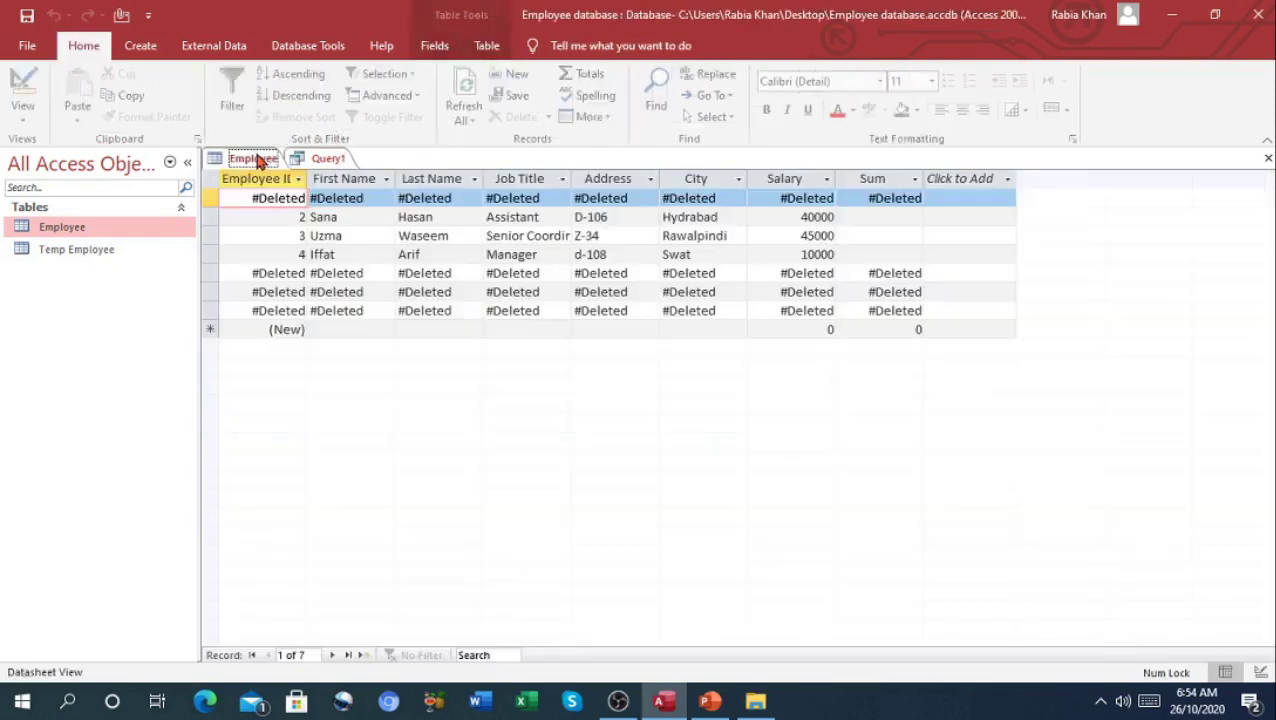